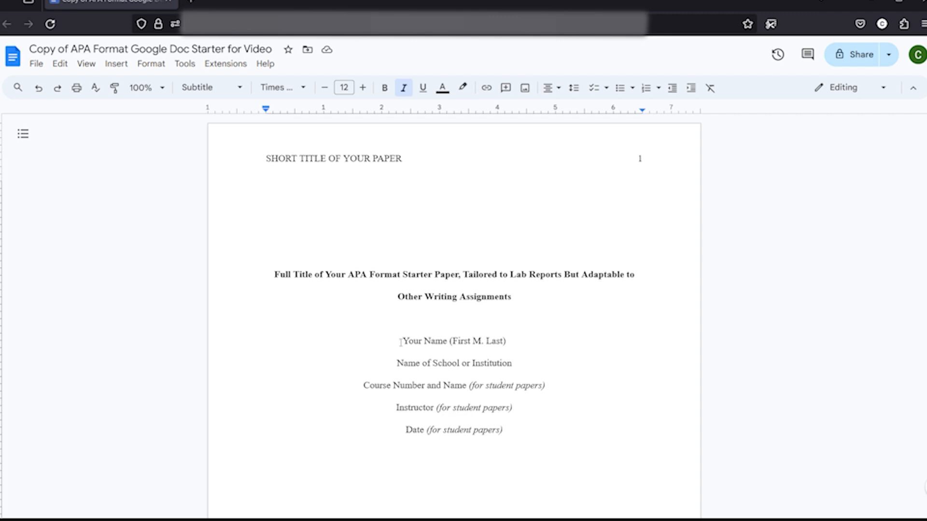
# - Highlight the title, school name, and course and instructor lines on the title page to examine them
pyautogui.moveTo(381, 280); pyautogui.dragTo(536, 283)
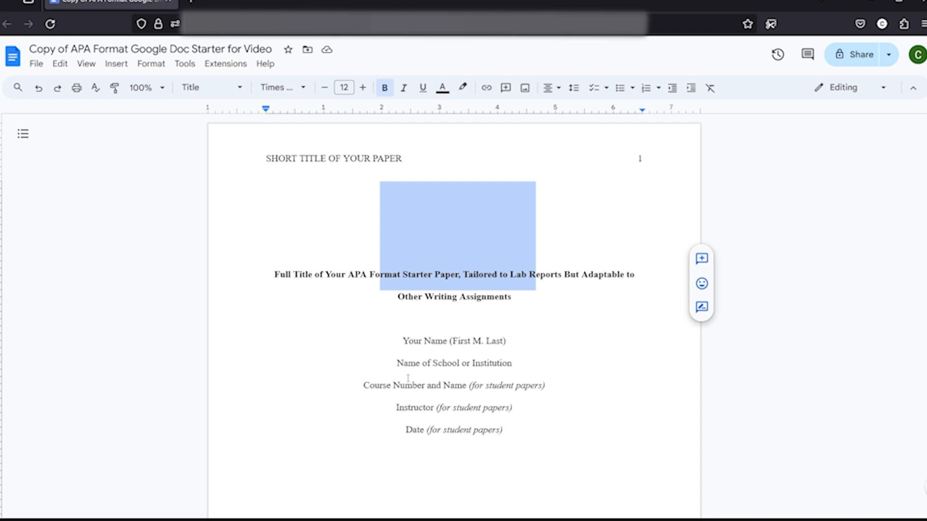
pyautogui.moveTo(398, 364); pyautogui.dragTo(462, 365)
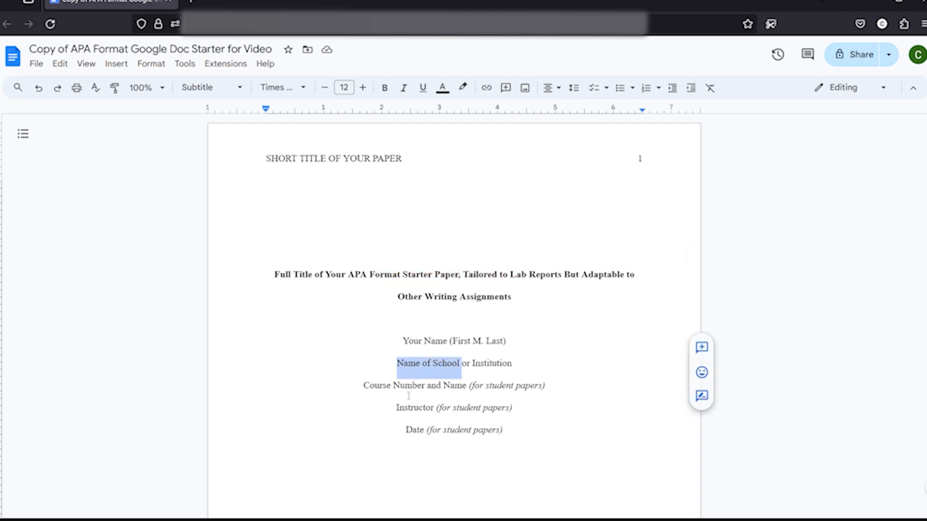
pyautogui.moveTo(401, 386); pyautogui.dragTo(481, 410)
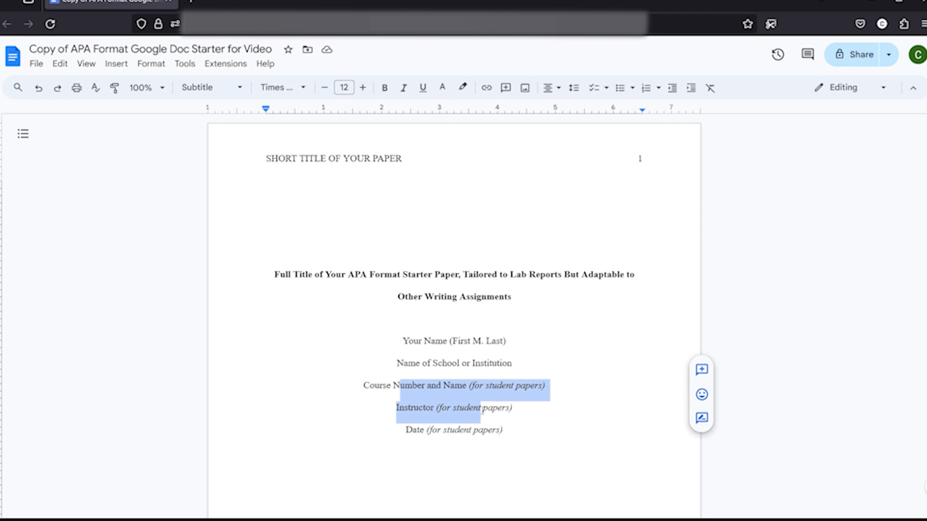
pyautogui.click(478, 410)
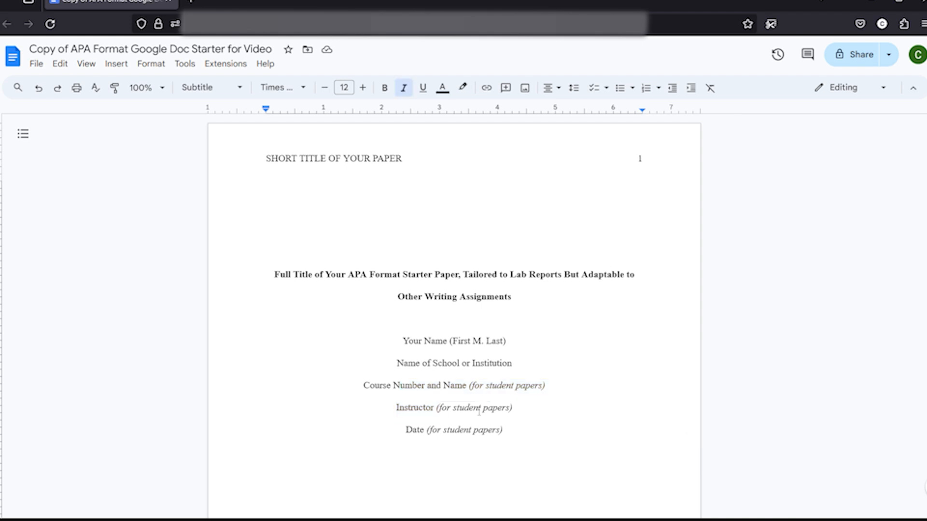
pyautogui.click(361, 275)
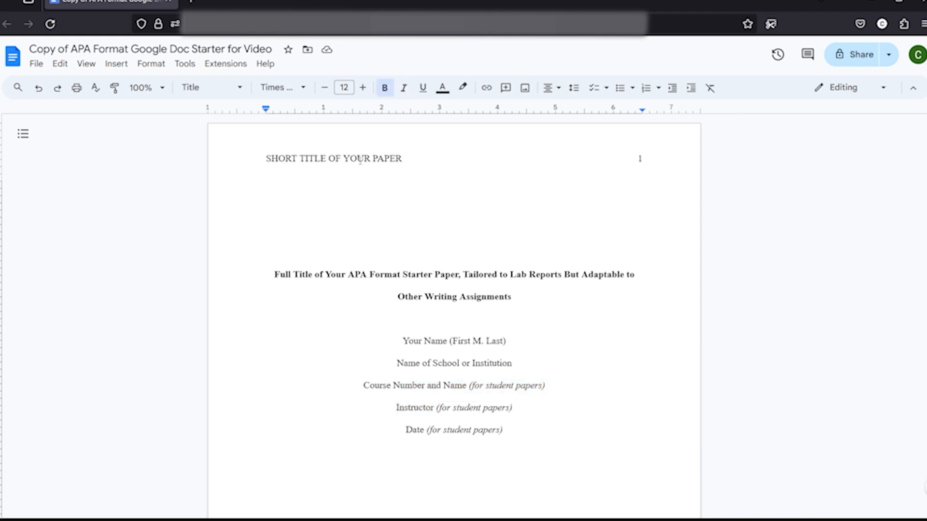
# - Open the header and highlight its short title and page number to examine them, then return to the body
pyautogui.doubleClick(360, 161)
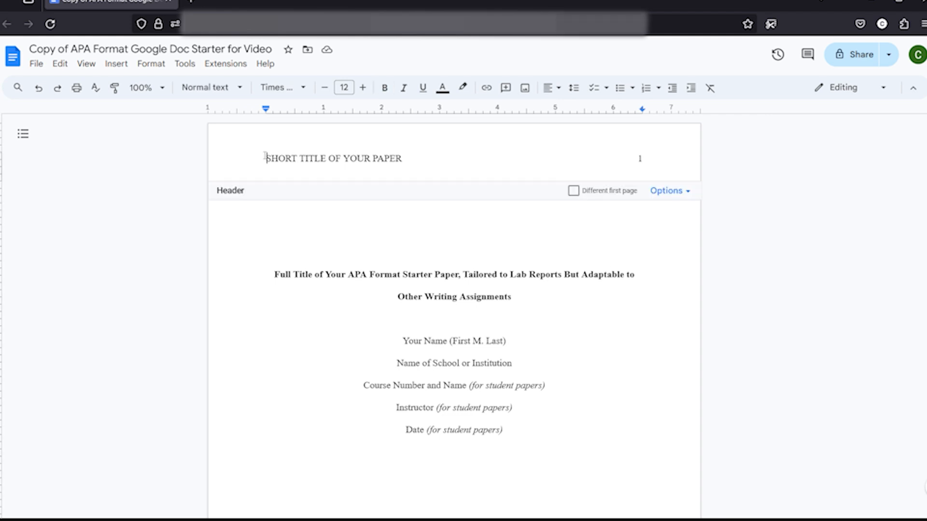
pyautogui.moveTo(265, 159); pyautogui.dragTo(409, 164)
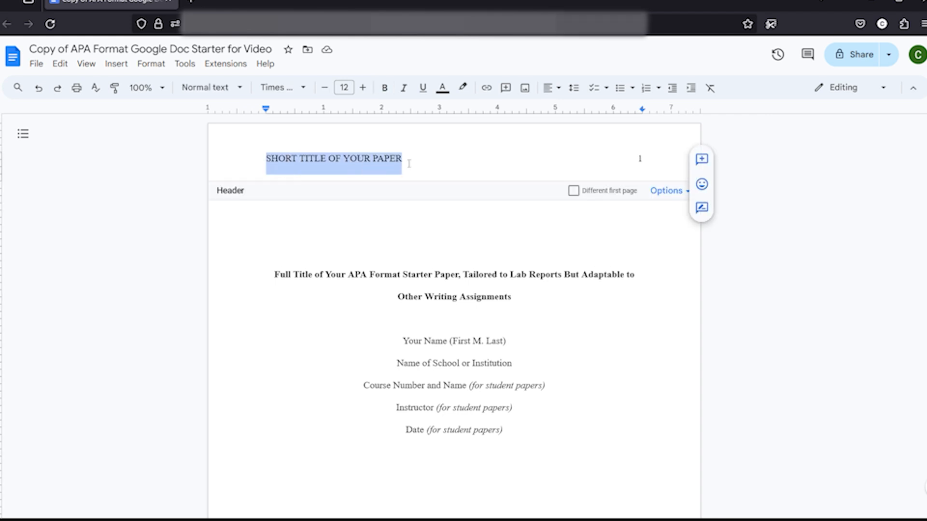
pyautogui.click(381, 162)
pyautogui.doubleClick(640, 159)
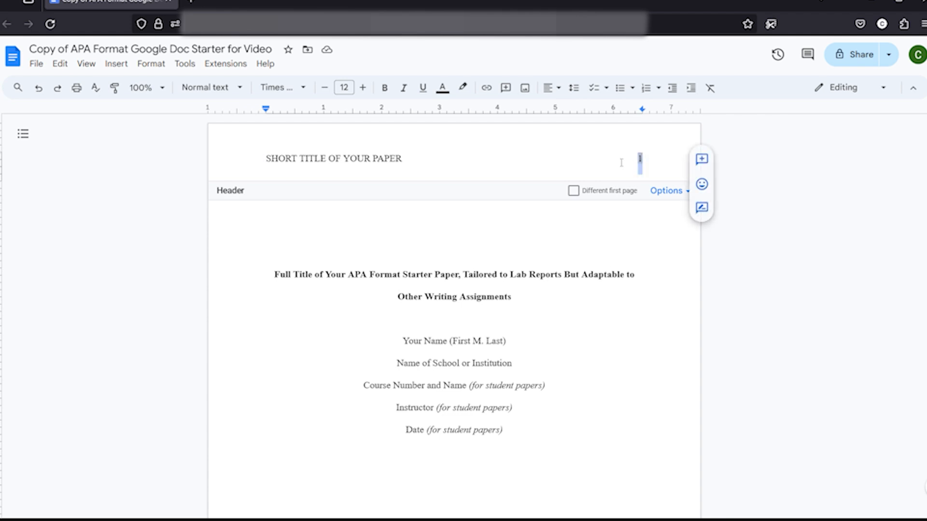
pyautogui.click(628, 163)
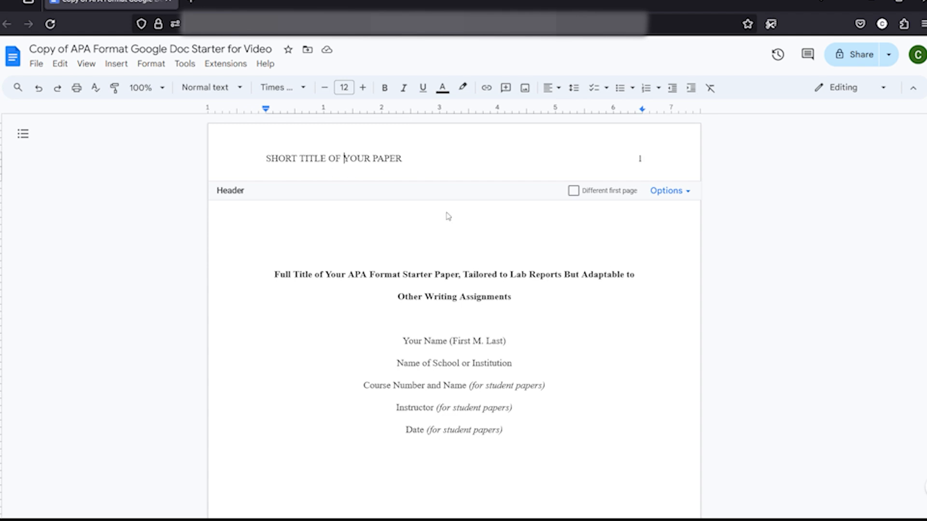
pyautogui.click(551, 346)
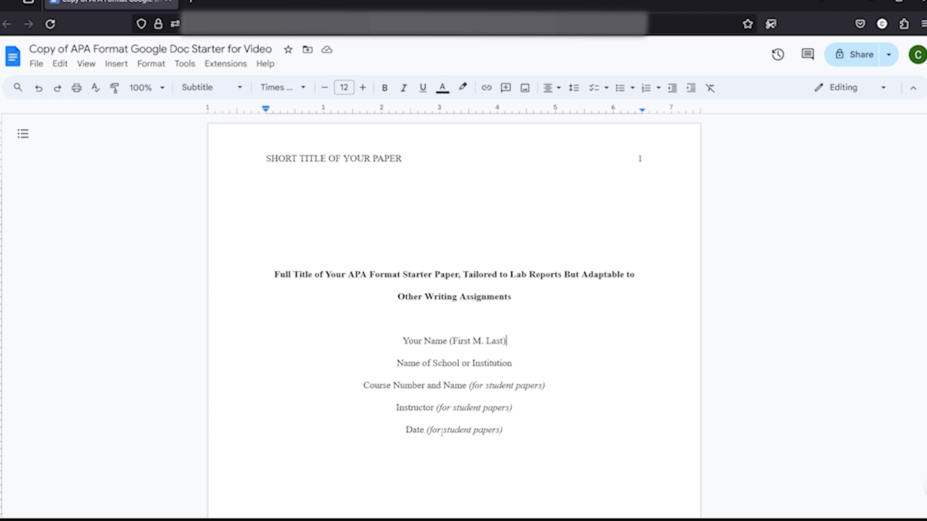
# - Scroll to page 2 and highlight the Abstract heading to examine its style
pyautogui.scroll(-12, 598, 358)
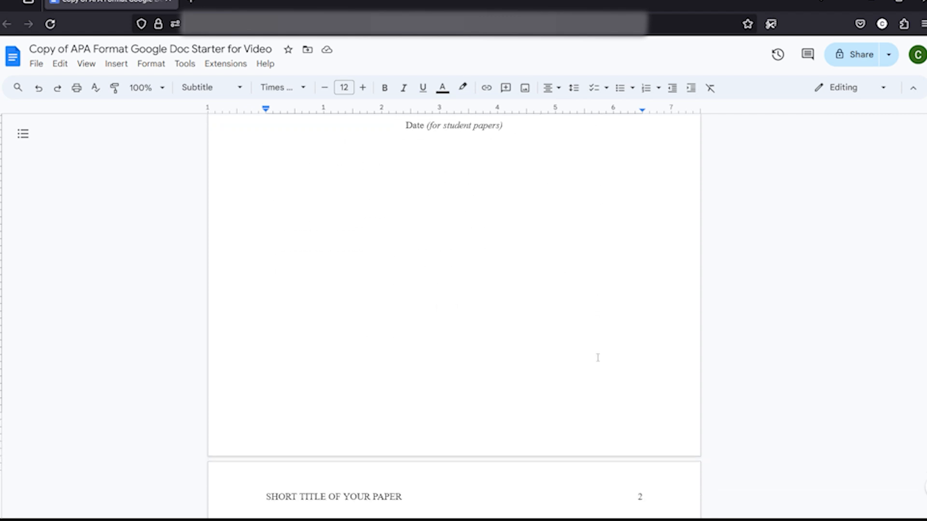
pyautogui.scroll(-1, 598, 357)
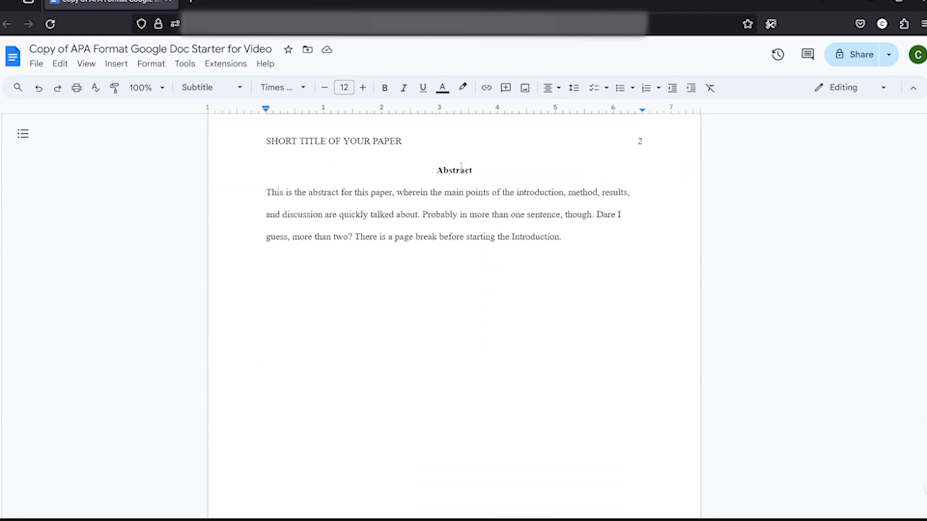
pyautogui.moveTo(477, 170); pyautogui.dragTo(426, 173)
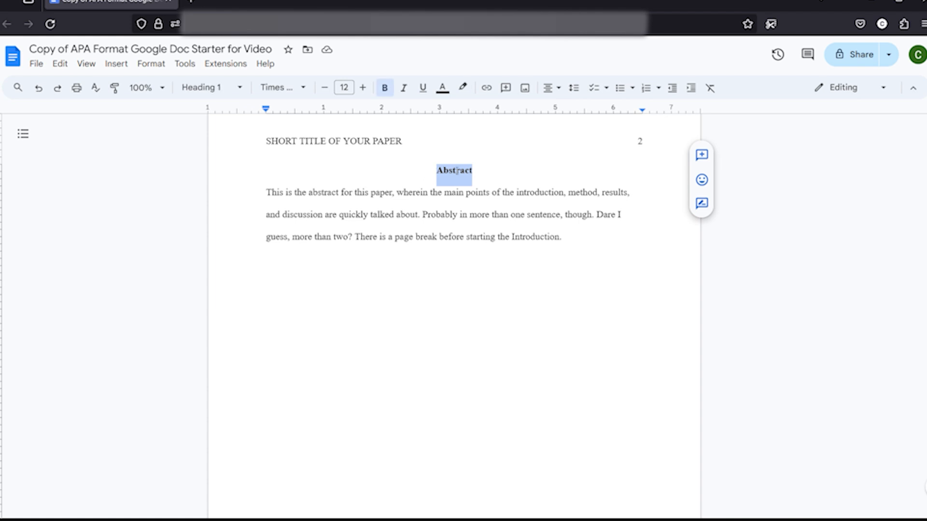
pyautogui.click(313, 193)
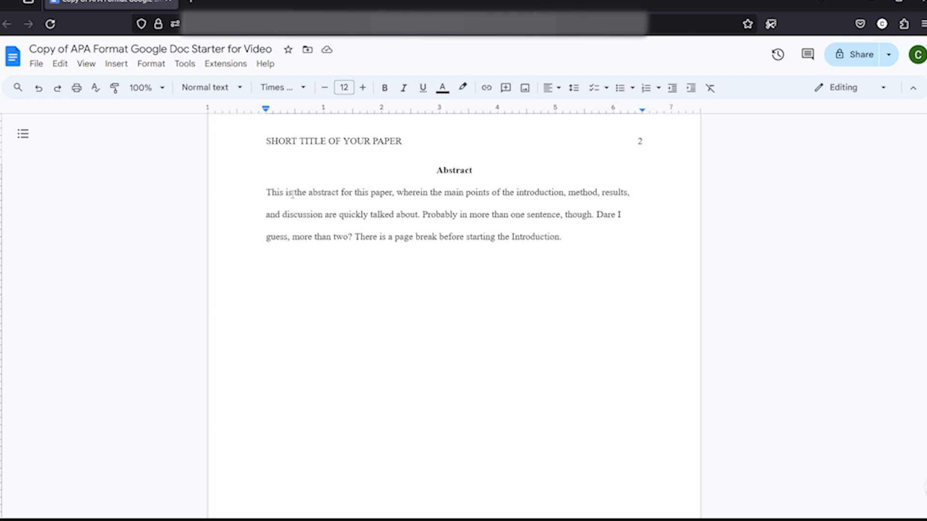
# - Scroll to page 3 and highlight the paper's main title heading to examine it
pyautogui.scroll(-10, 292, 193)
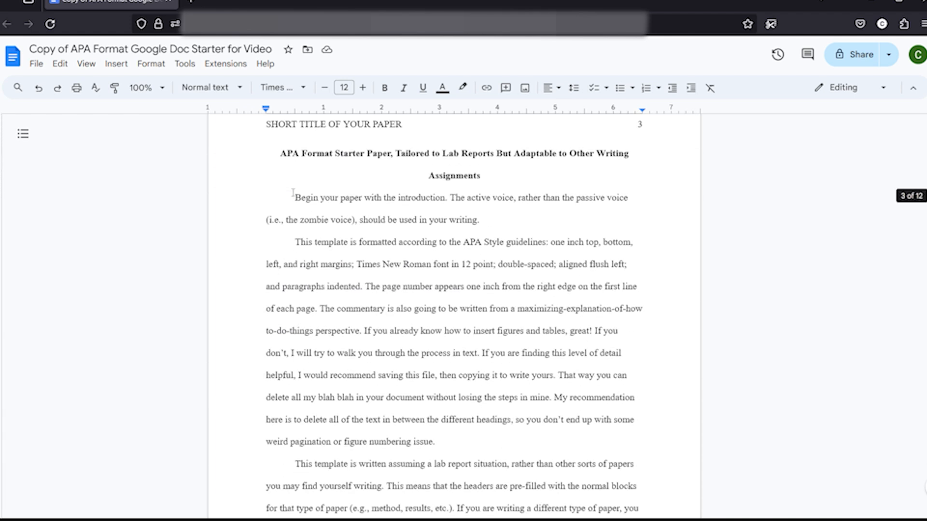
pyautogui.moveTo(282, 150); pyautogui.dragTo(501, 178)
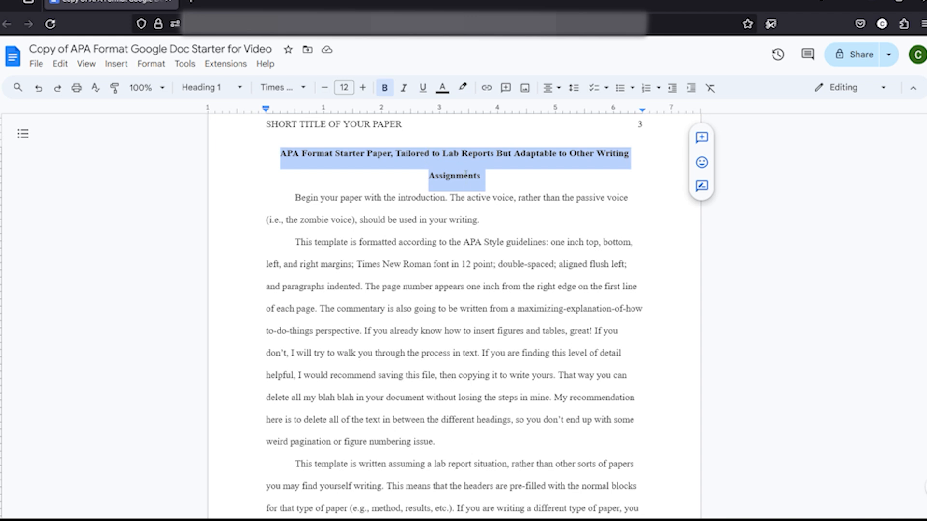
pyautogui.click(452, 175)
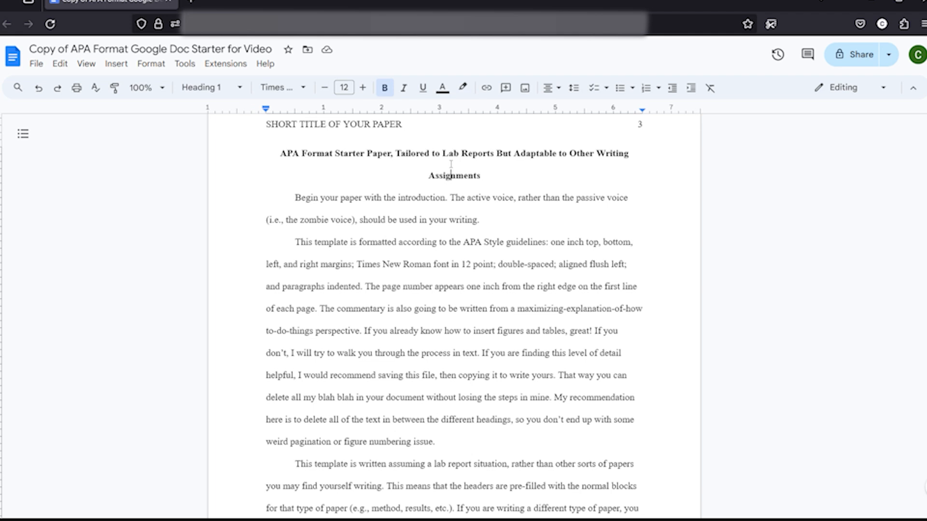
# - Open the Citations sidebar from Tools
pyautogui.click(190, 67)
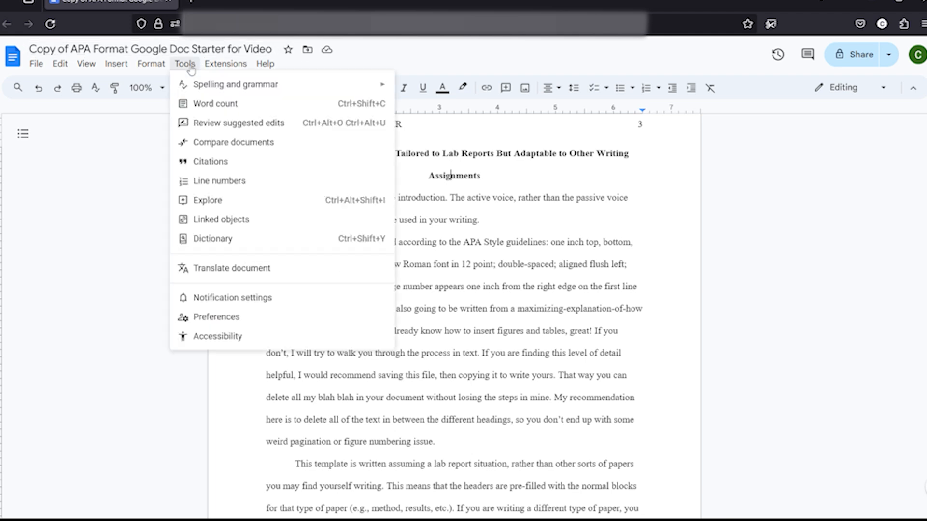
pyautogui.click(210, 161)
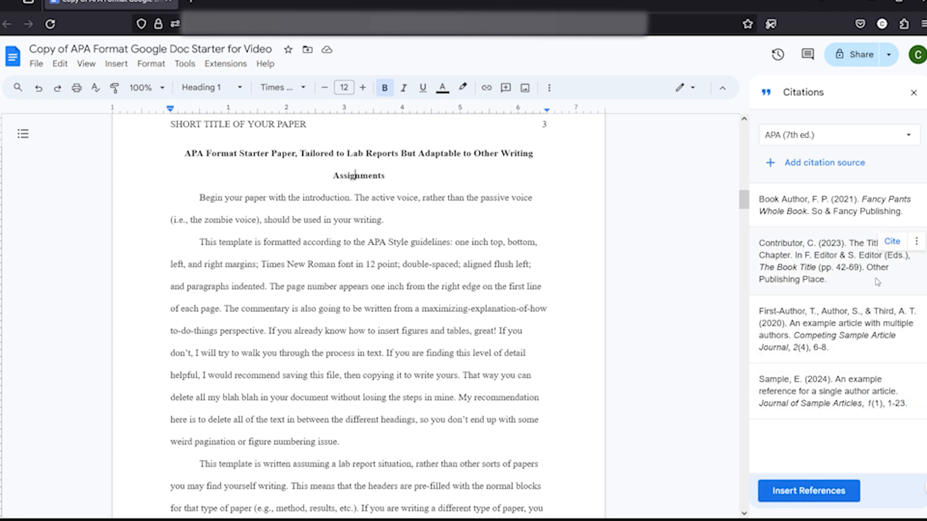
# - Try adding a Journal article citation source accessed by Print with a second contributor row, then return to the citations list
pyautogui.click(819, 163)
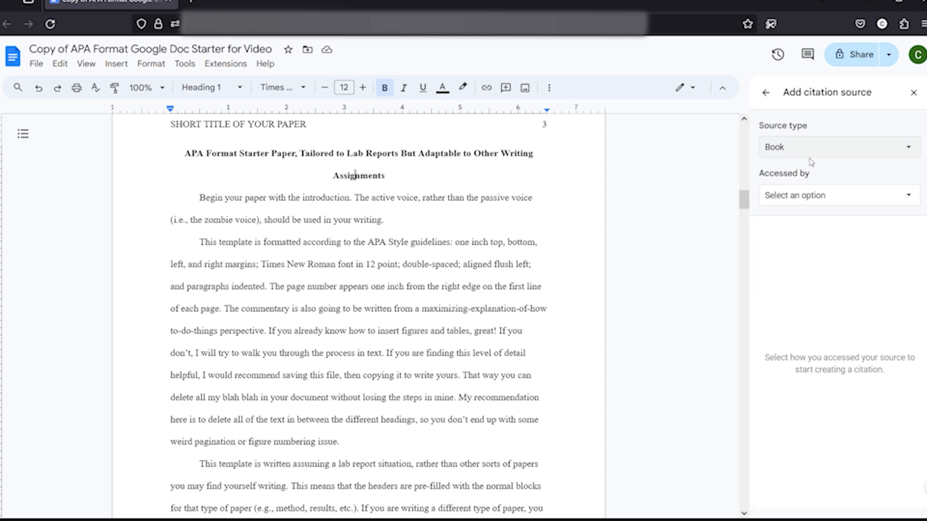
pyautogui.click(808, 148)
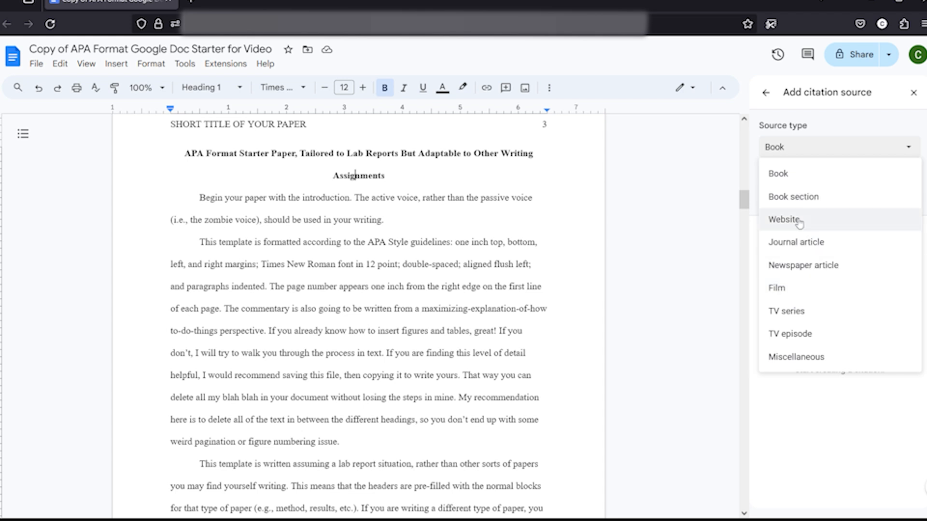
pyautogui.click(810, 241)
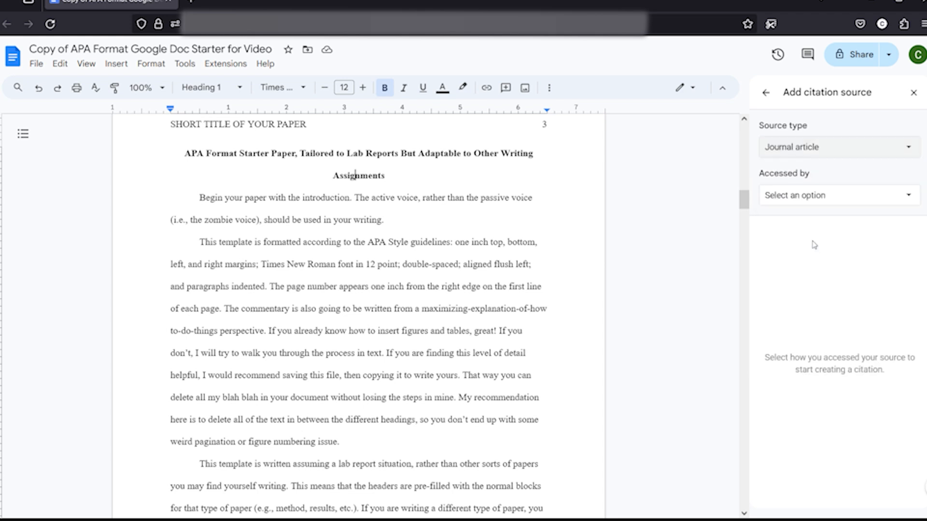
pyautogui.click(811, 198)
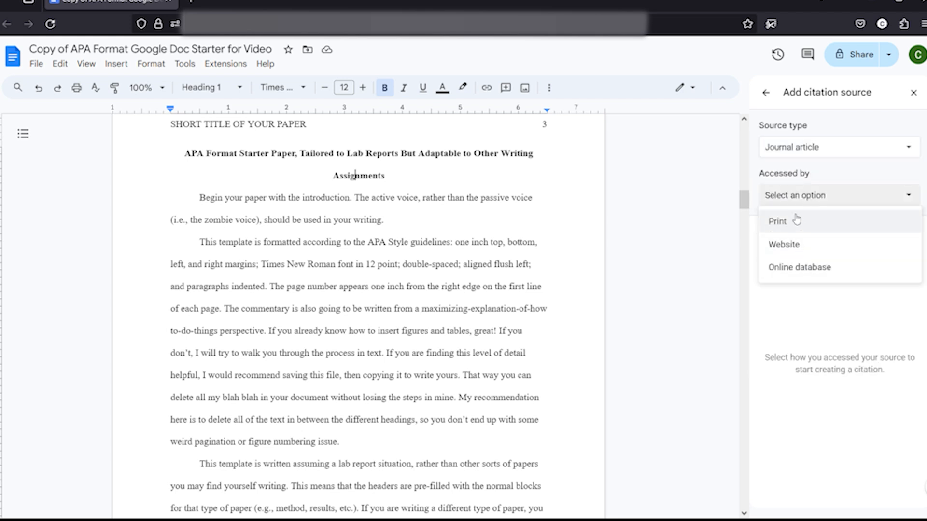
pyautogui.click(798, 232)
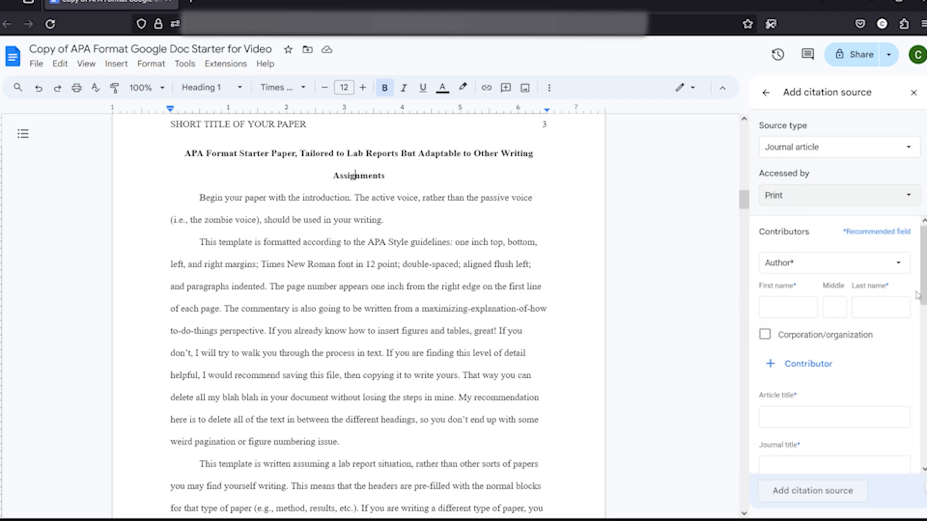
pyautogui.moveTo(922, 286); pyautogui.dragTo(922, 442)
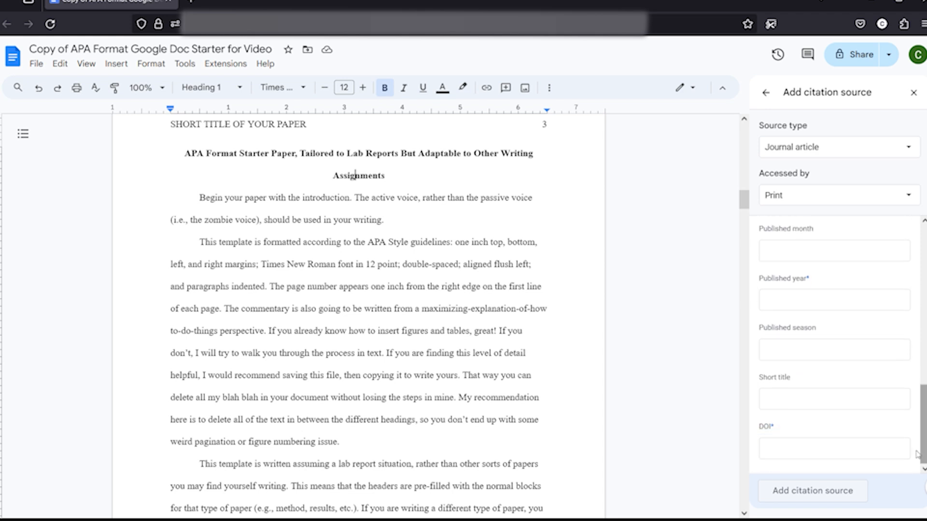
pyautogui.moveTo(782, 430); pyautogui.dragTo(756, 428)
pyautogui.scroll(6, 871, 374)
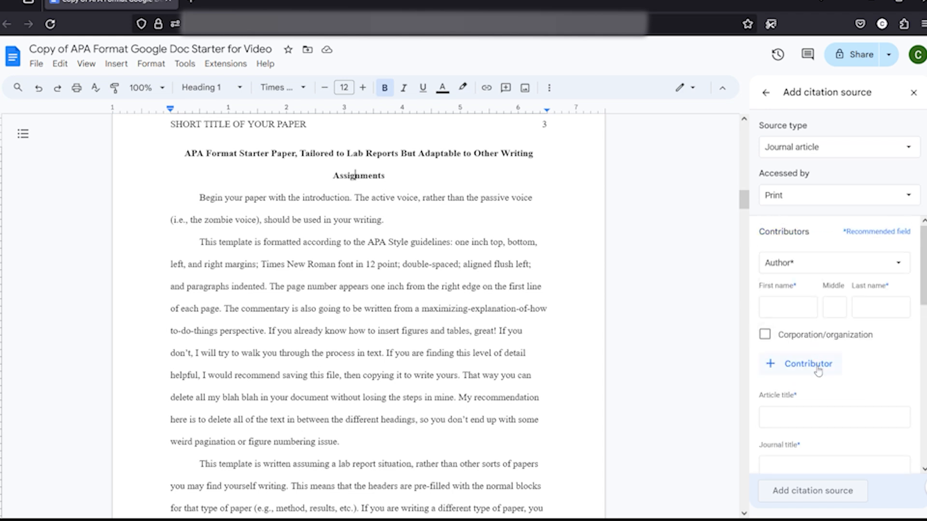
pyautogui.click(799, 369)
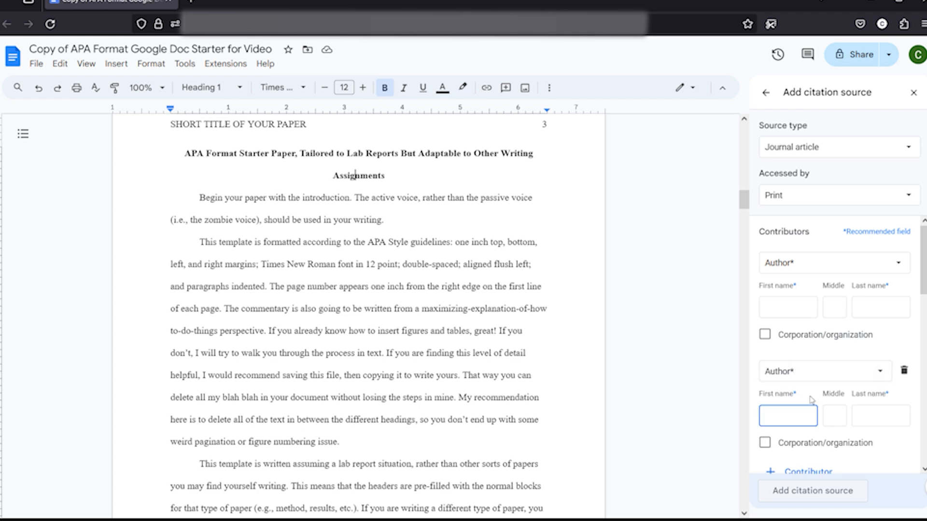
pyautogui.scroll(-2, 811, 348)
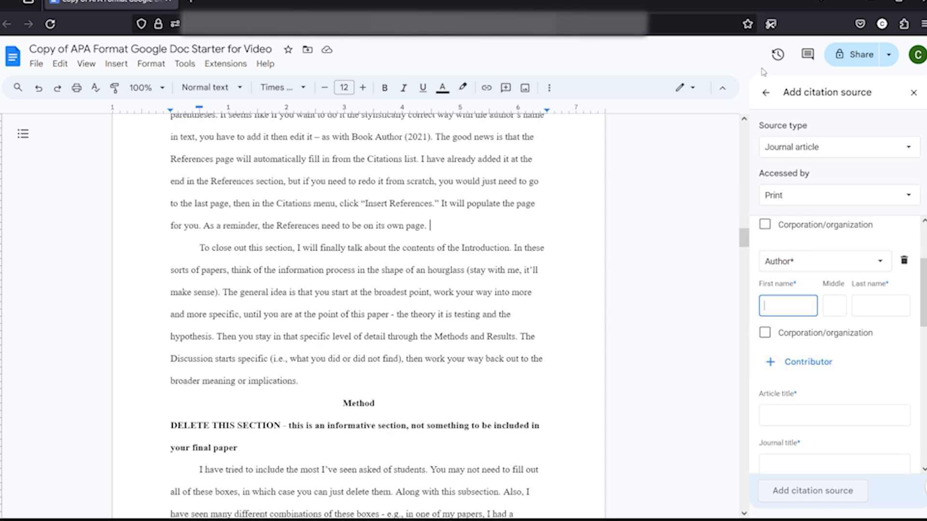
pyautogui.click(765, 93)
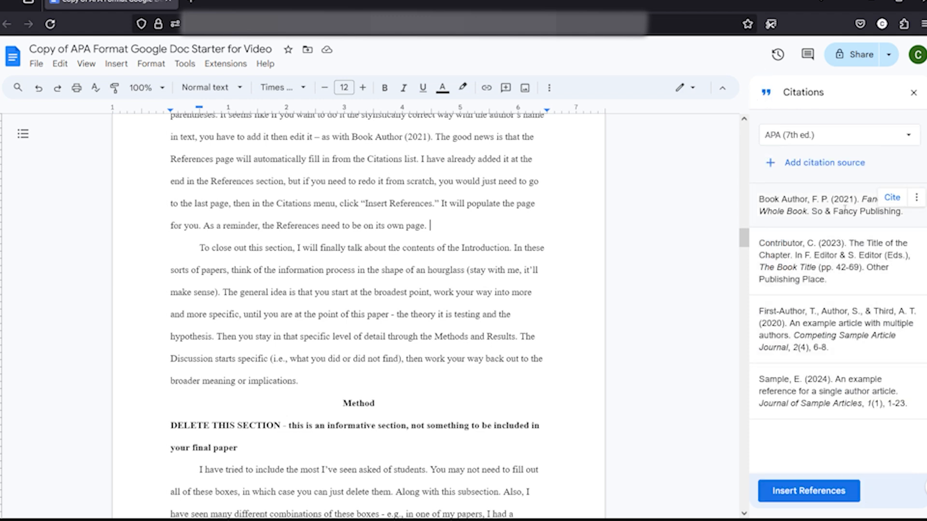
# - Cite the Book Author source at the end of the paragraph and select the inserted citation
pyautogui.click(892, 197)
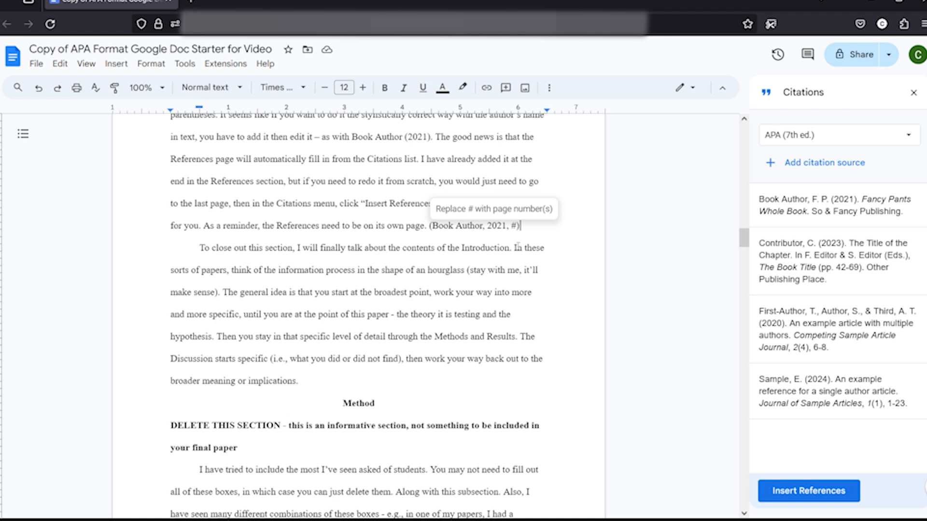
pyautogui.moveTo(520, 226); pyautogui.dragTo(432, 227)
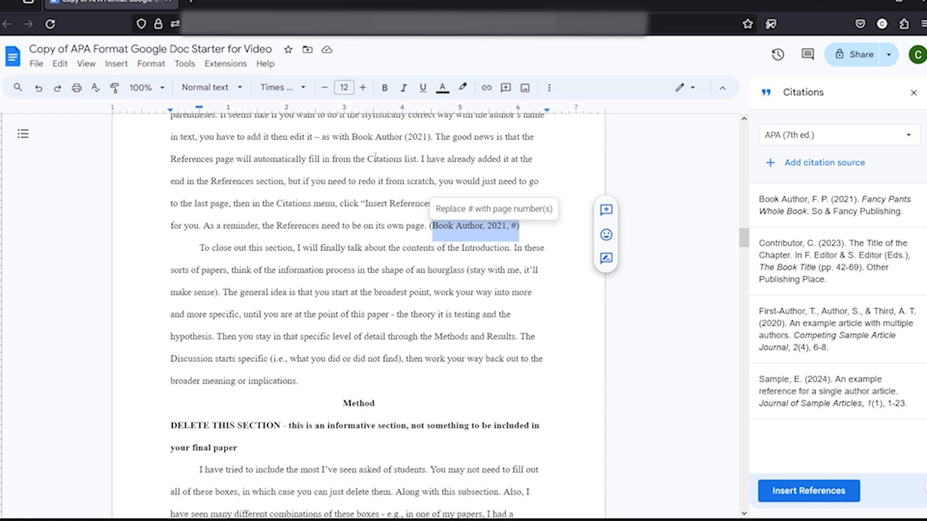
pyautogui.click(444, 228)
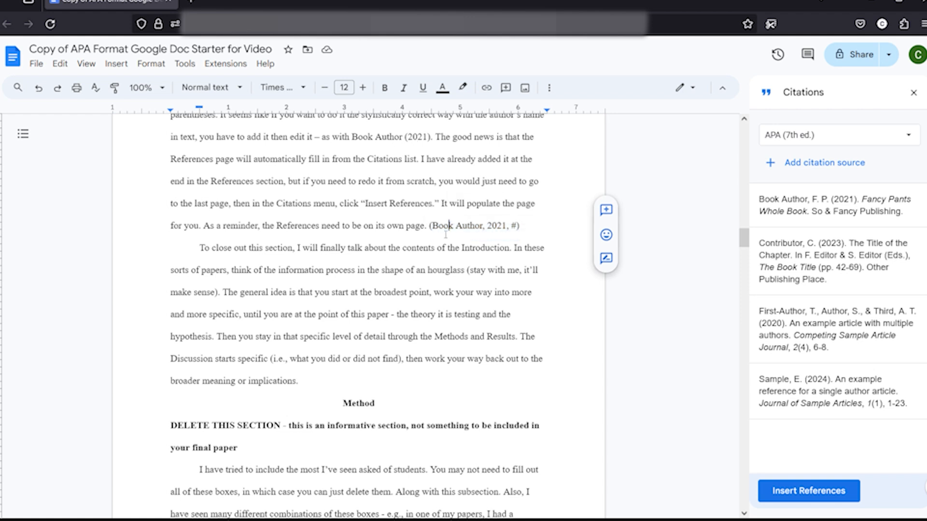
# - Edit the citation into narrative form as Book Author (2021), removing the page placeholder
pyautogui.press('BackSpace')
pyautogui.press('Right')
pyautogui.press('Delete')
pyautogui.press('Delete')
pyautogui.write(')')
pyautogui.press('Right')
pyautogui.press('Right')
pyautogui.press('Right')
pyautogui.press('Right')
pyautogui.press('Delete')
pyautogui.press('Delete')
pyautogui.press('Delete')
pyautogui.press('Delete')
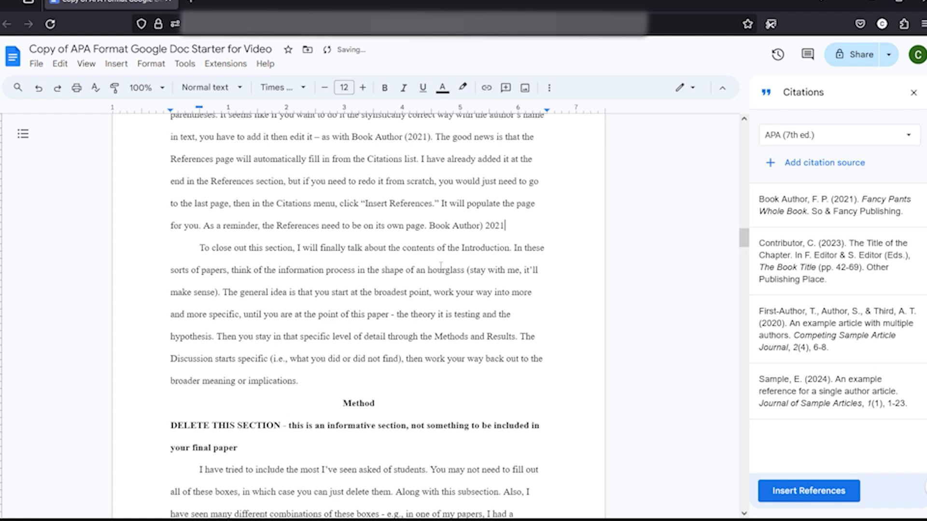
pyautogui.press('Left')
pyautogui.press('Left')
pyautogui.press('Left')
pyautogui.press('Left')
pyautogui.press('Left')
pyautogui.press('Left')
pyautogui.press('Left')
pyautogui.press('Left')
pyautogui.press('Left')
pyautogui.press('Left')
pyautogui.press('Left')
pyautogui.press('Right')
pyautogui.press('Delete')
pyautogui.press('Right')
pyautogui.write('(')
pyautogui.press('Right')
pyautogui.press('Right')
pyautogui.press('Right')
pyautogui.press('Right')
pyautogui.write(')')
# - Delete the edited citation from the paragraph
pyautogui.moveTo(519, 229); pyautogui.dragTo(428, 231)
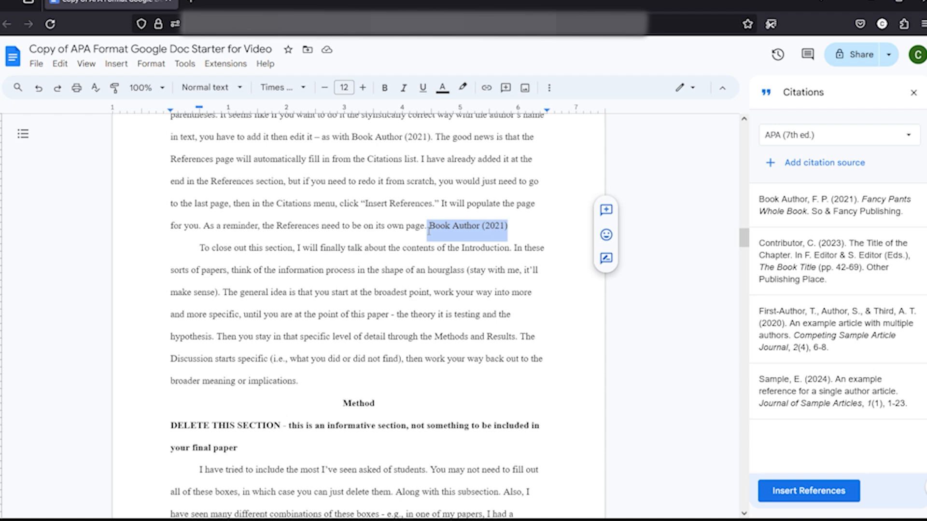
pyautogui.press('BackSpace')
pyautogui.scroll(-3, 429, 230)
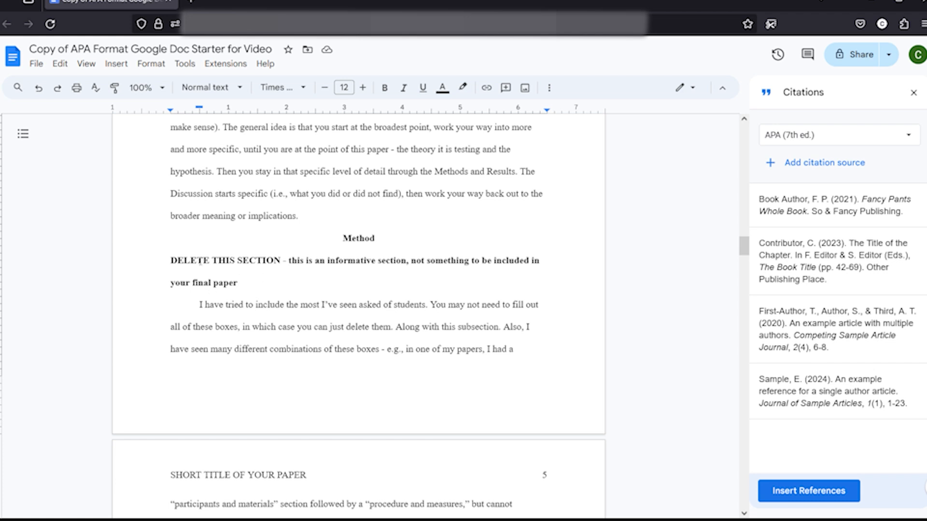
# - Highlight the instructional notes marked for deletion in the Method section while scrolling through its subsections
pyautogui.moveTo(170, 257); pyautogui.dragTo(252, 294)
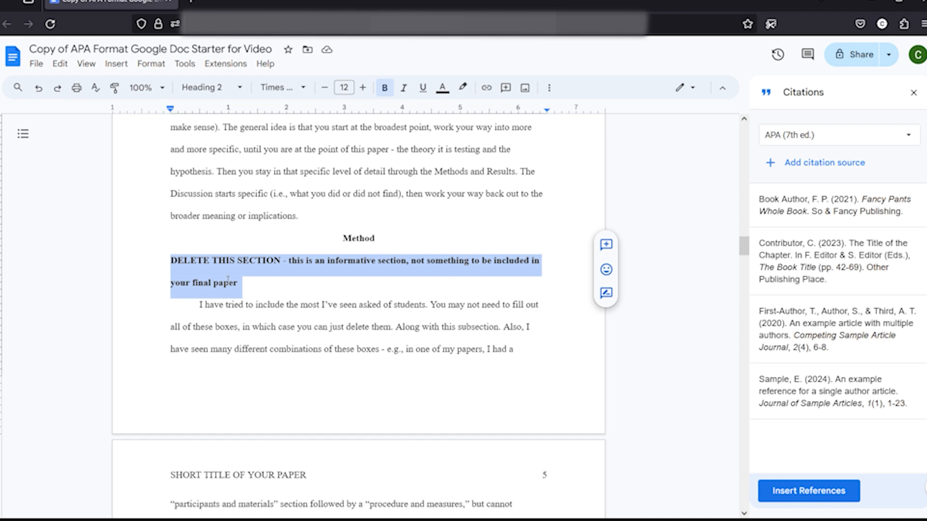
pyautogui.scroll(-2, 262, 286)
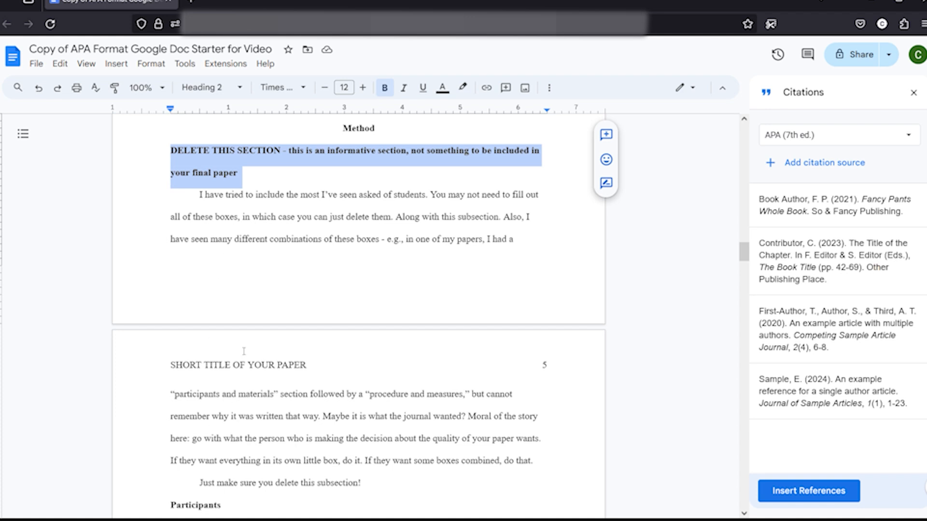
pyautogui.scroll(-3, 261, 382)
pyautogui.moveTo(239, 373); pyautogui.dragTo(367, 372)
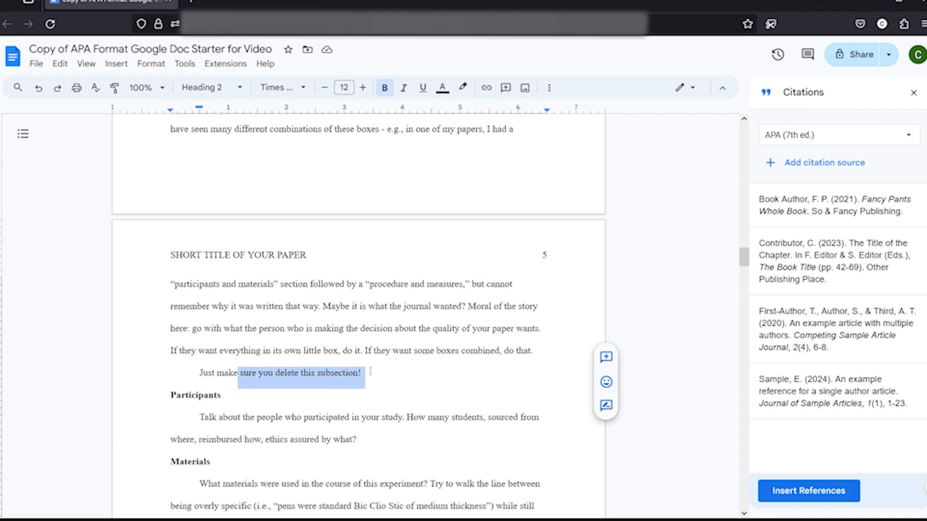
pyautogui.click(370, 371)
pyautogui.scroll(-10, 371, 371)
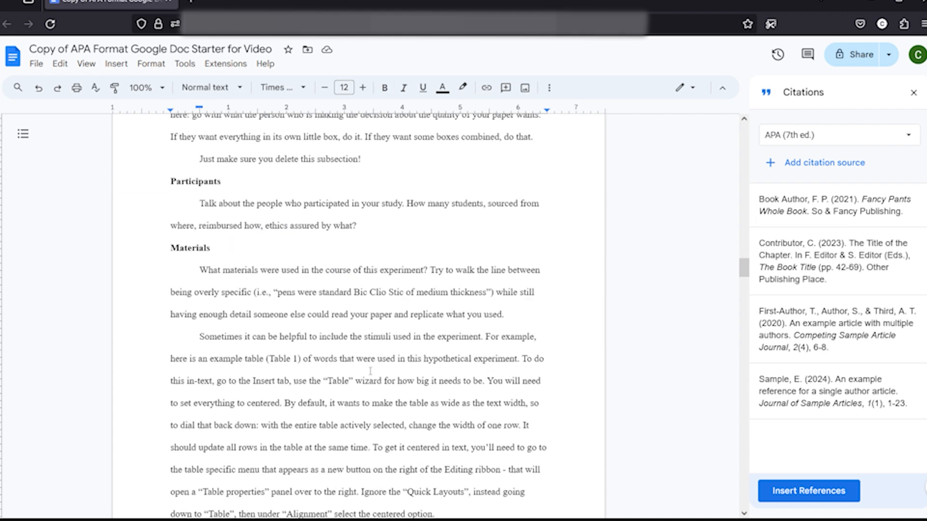
pyautogui.scroll(-1, 371, 371)
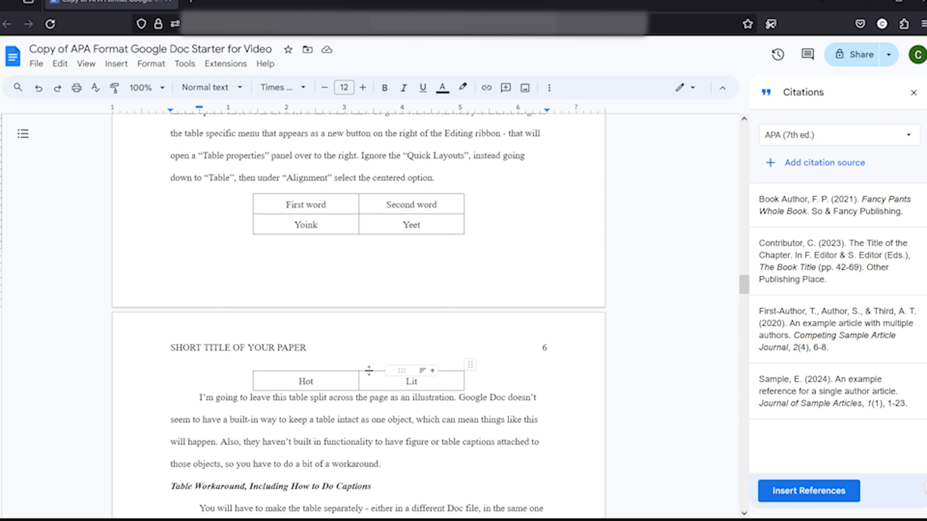
pyautogui.moveTo(355, 212)
pyautogui.scroll(-1, 370, 268)
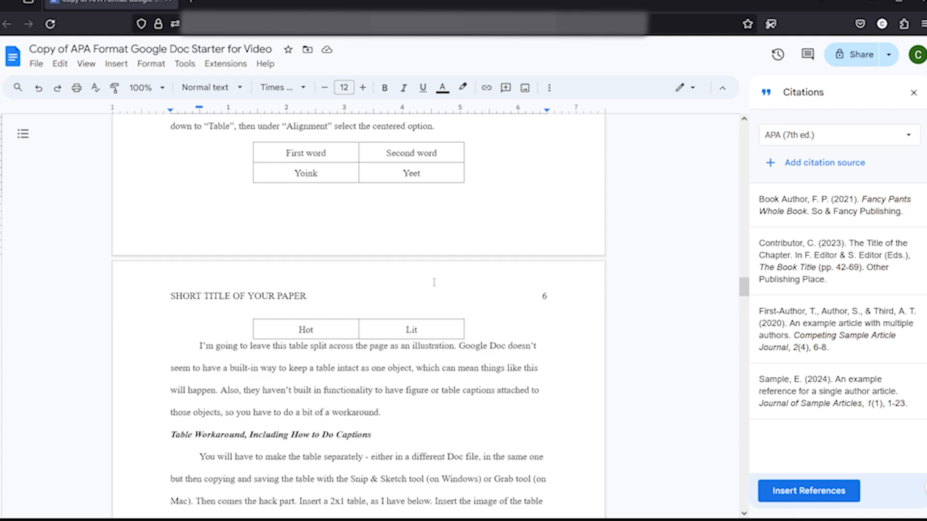
pyautogui.scroll(-8, 396, 280)
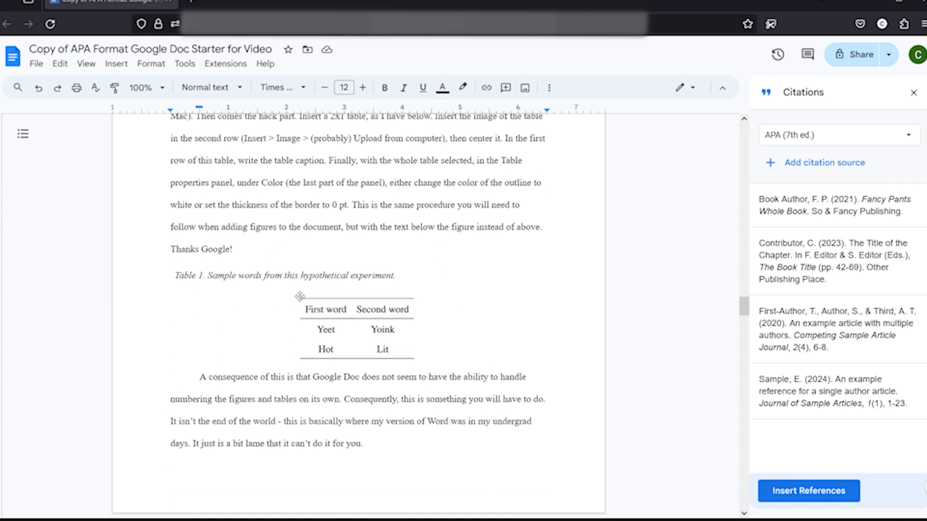
# - Inspect the table image and its italic Table 1 caption above it
pyautogui.click(362, 330)
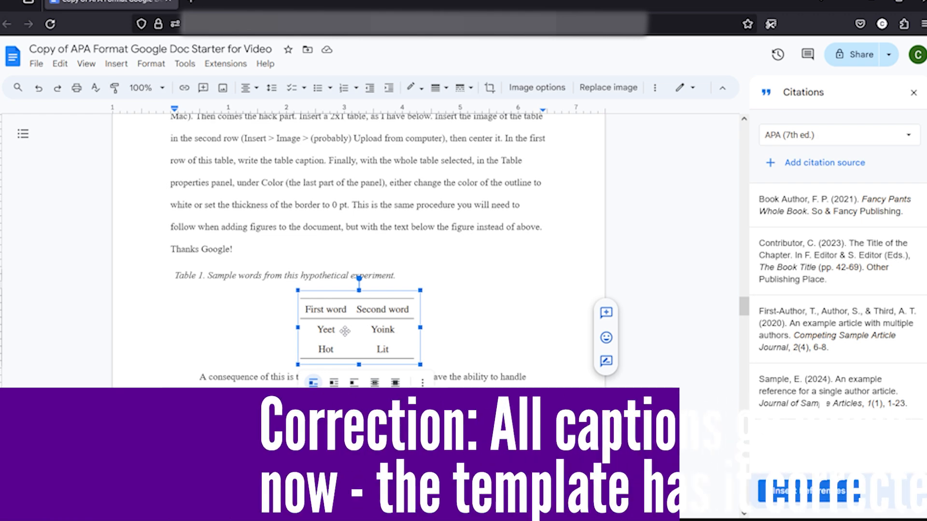
pyautogui.moveTo(174, 275); pyautogui.dragTo(386, 276)
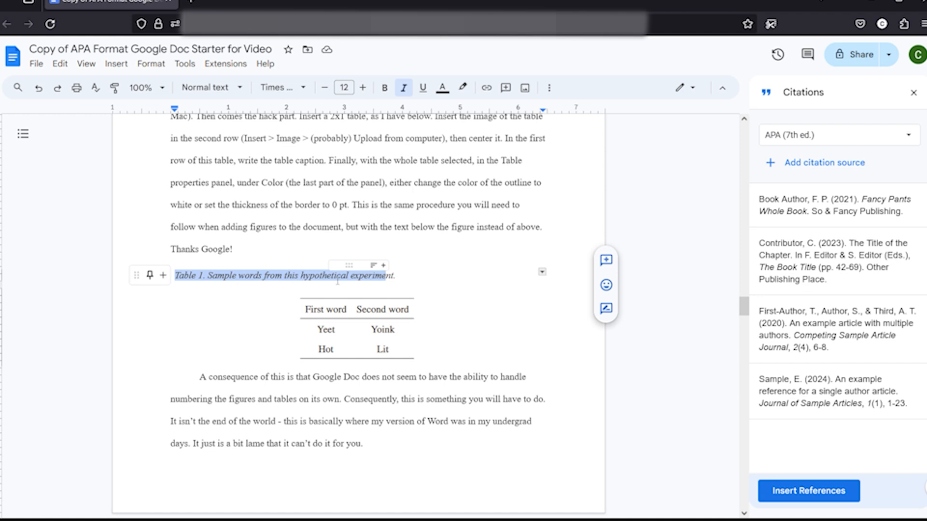
pyautogui.click(337, 281)
pyautogui.click(336, 322)
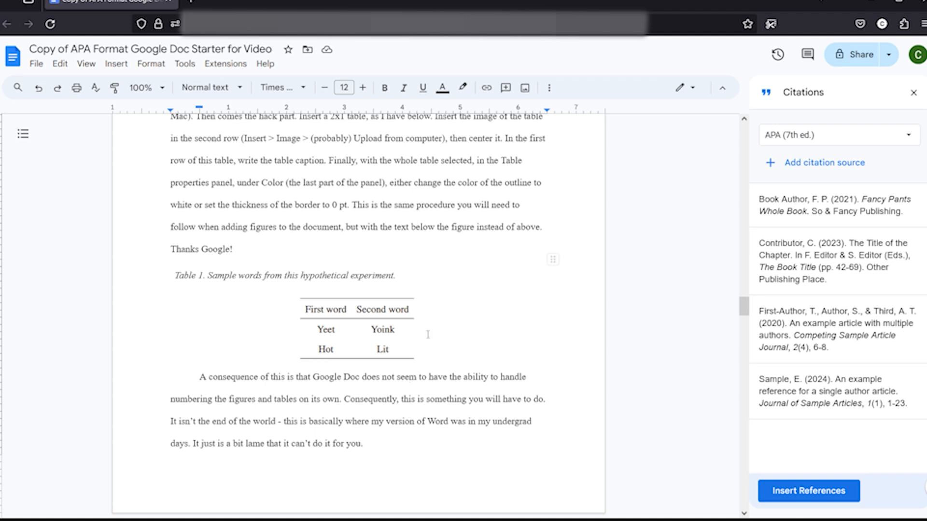
# - Select the whole caption-and-image holder table and set its table border color to white
pyautogui.moveTo(428, 335); pyautogui.dragTo(197, 284)
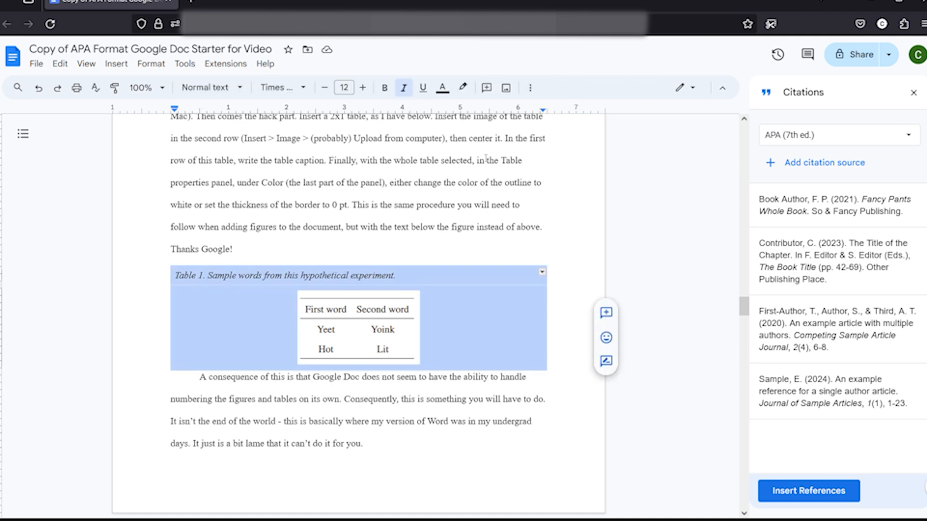
pyautogui.click(530, 88)
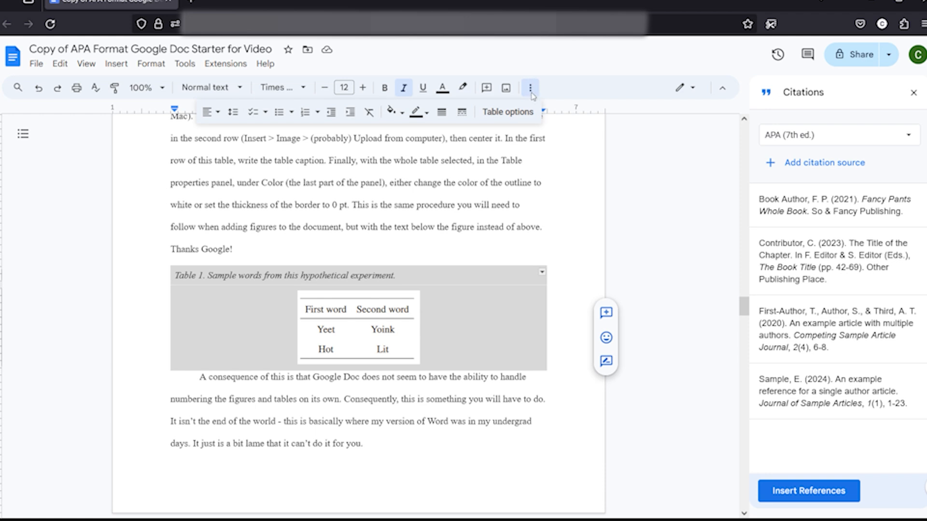
pyautogui.click(514, 112)
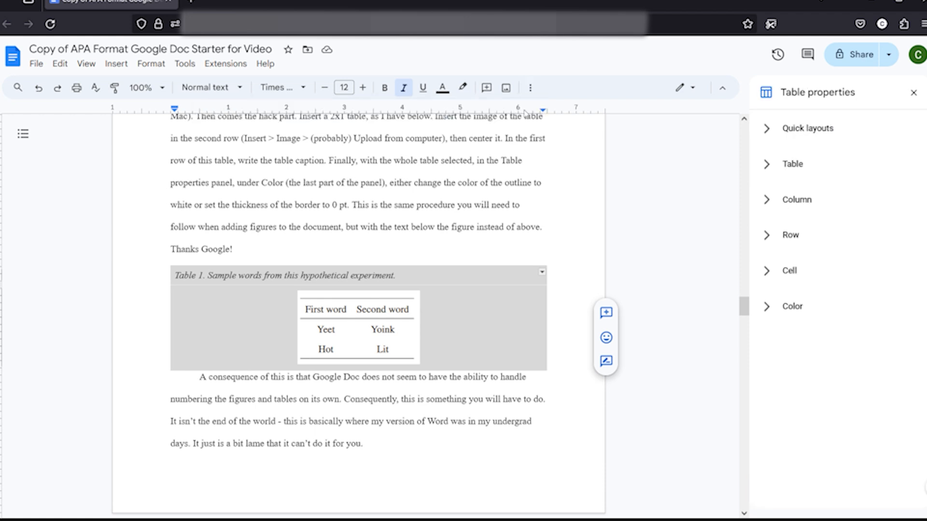
pyautogui.click(767, 306)
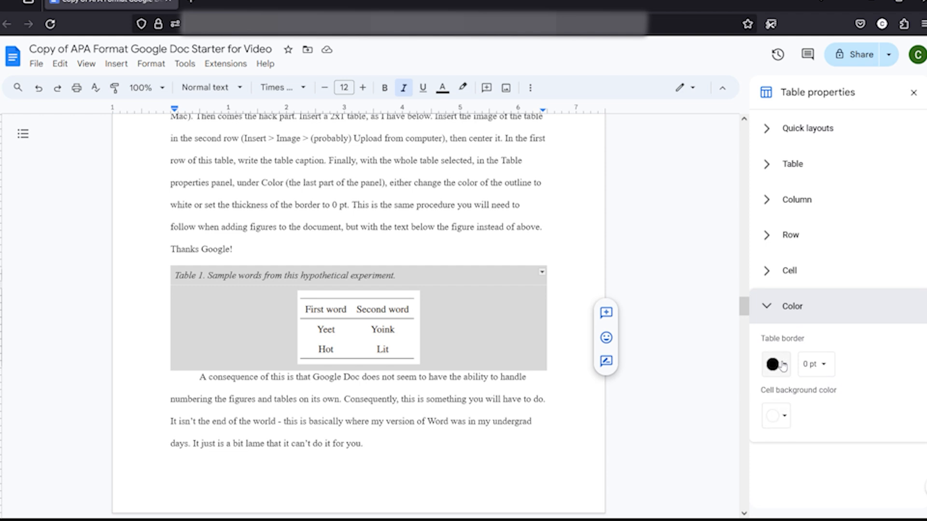
pyautogui.click(783, 365)
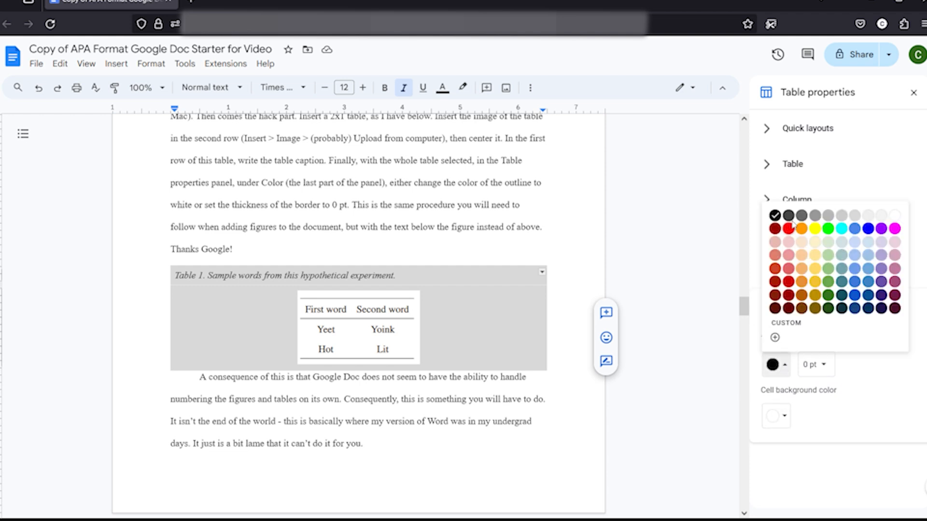
pyautogui.click(897, 217)
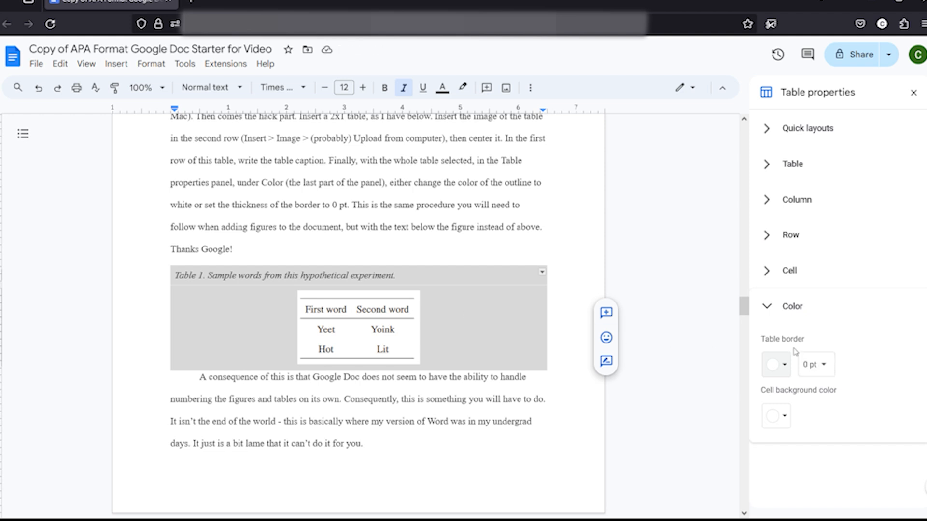
pyautogui.click(913, 92)
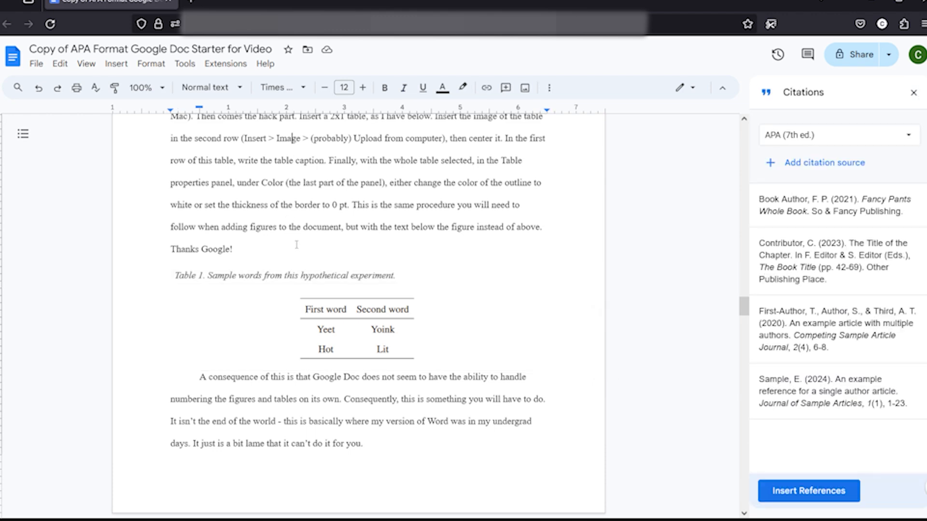
# - Examine the Figure 1 chart image, the image insert options and its caption, then scroll to the References page
pyautogui.scroll(-13, 297, 244)
pyautogui.scroll(-20, 297, 244)
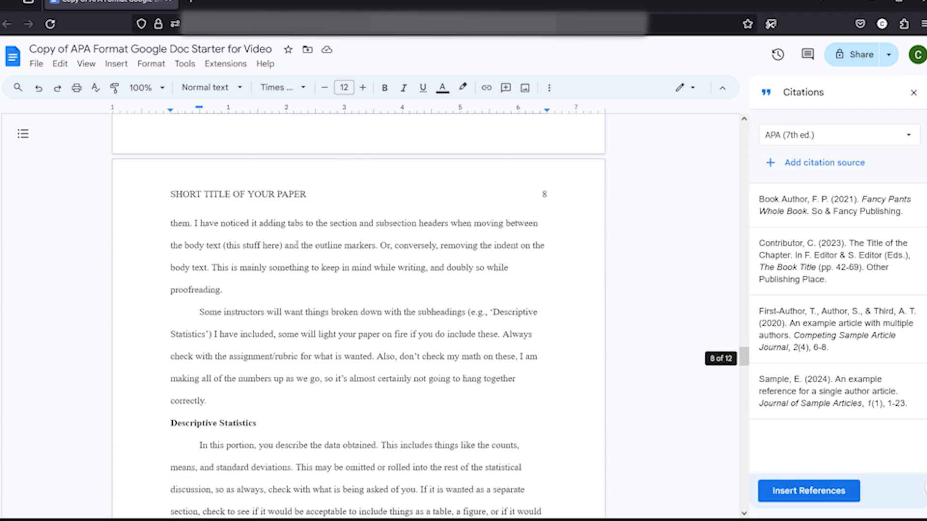
pyautogui.click(331, 302)
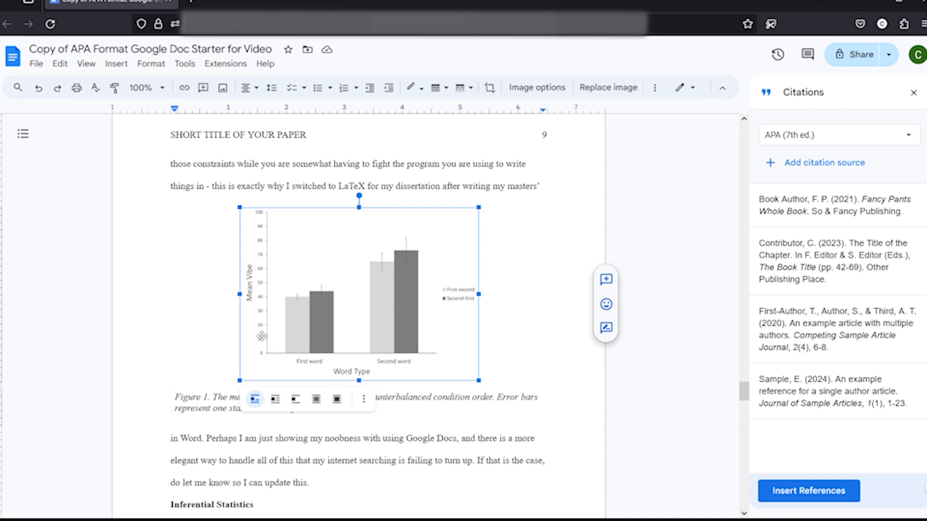
pyautogui.click(115, 63)
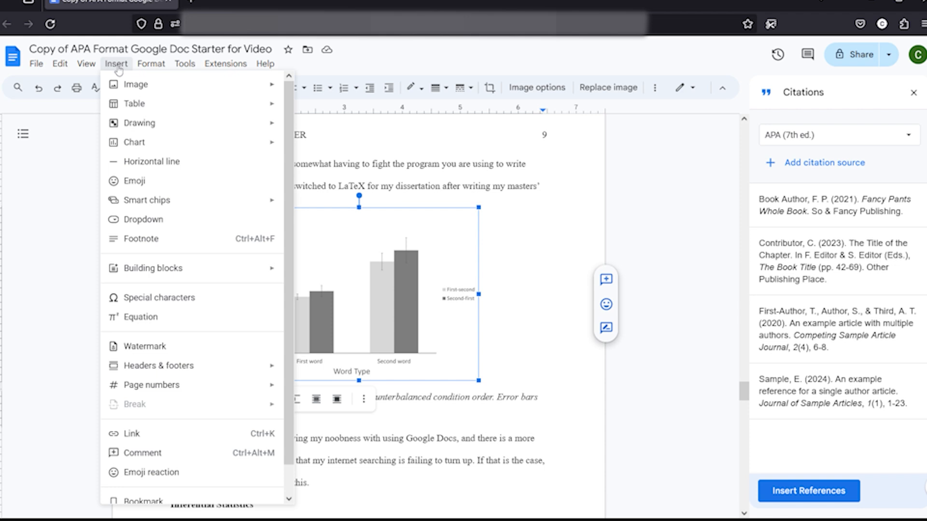
pyautogui.moveTo(140, 89)
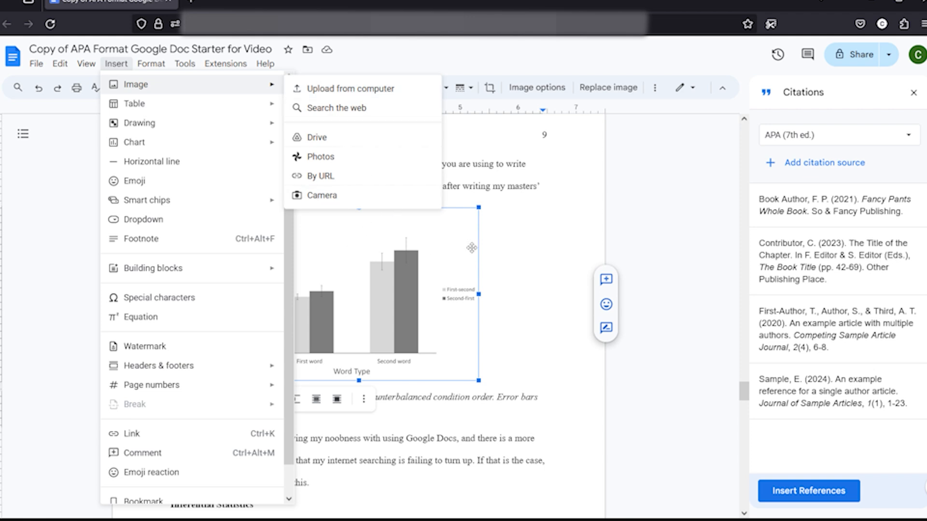
pyautogui.click(507, 267)
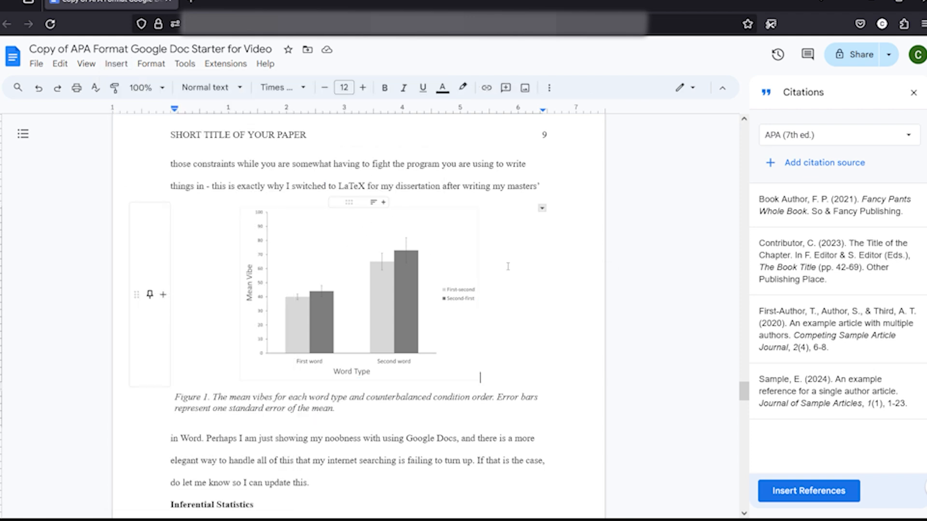
pyautogui.click(440, 288)
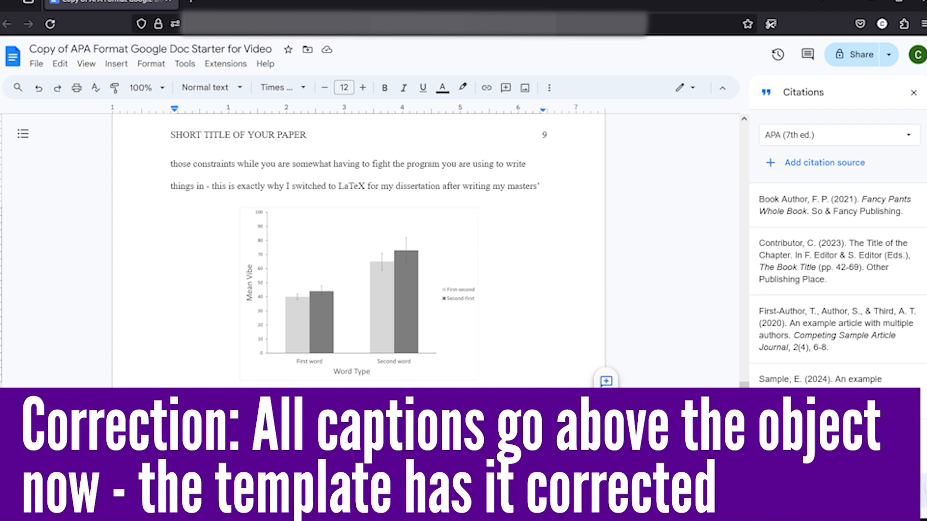
pyautogui.click(278, 410)
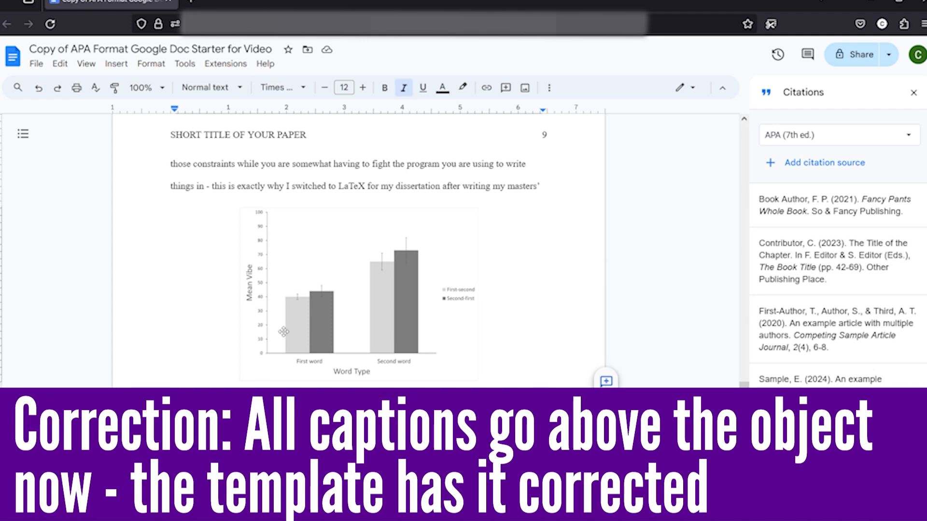
pyautogui.scroll(-15, 283, 332)
pyautogui.scroll(-20, 284, 331)
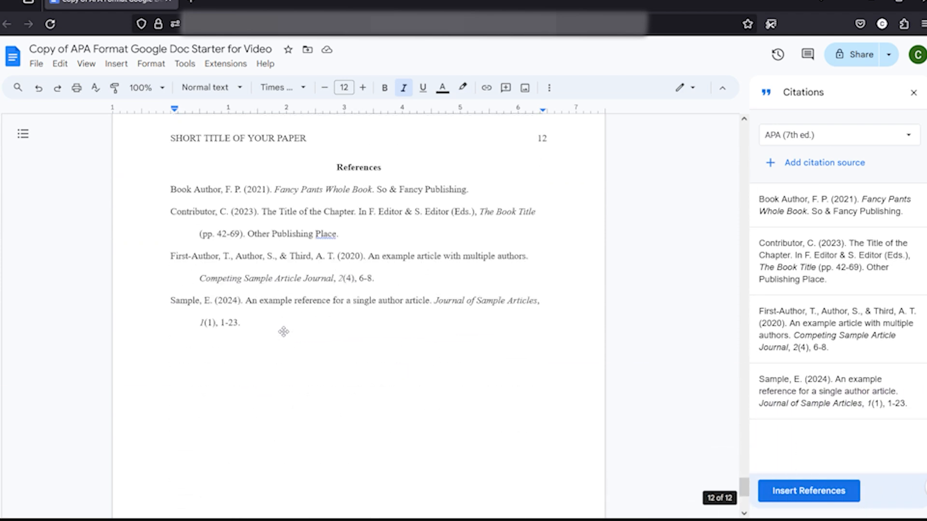
# - Select the entire References section and replace it by inserting references generated from the citation sources
pyautogui.click(235, 315)
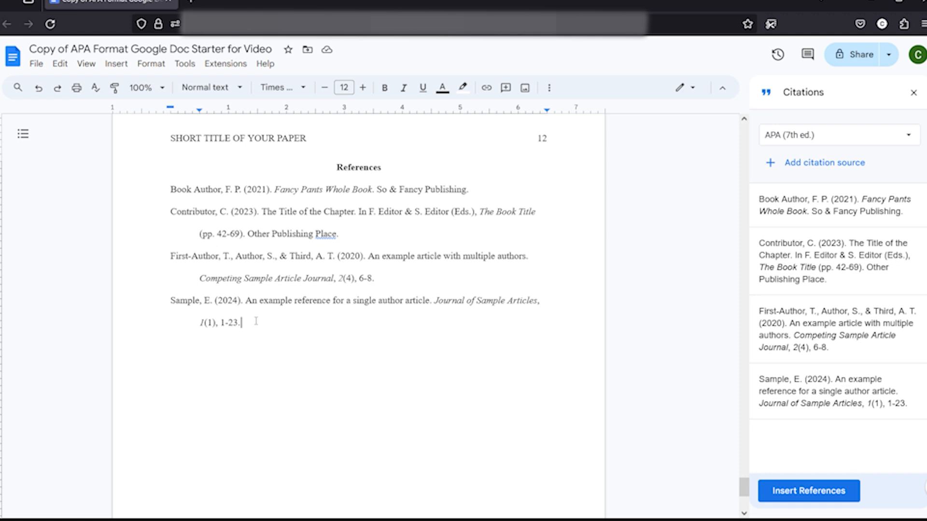
pyautogui.scroll(5, 256, 321)
pyautogui.scroll(-5, 255, 321)
pyautogui.moveTo(258, 324); pyautogui.dragTo(193, 167)
pyautogui.rightClick(308, 243)
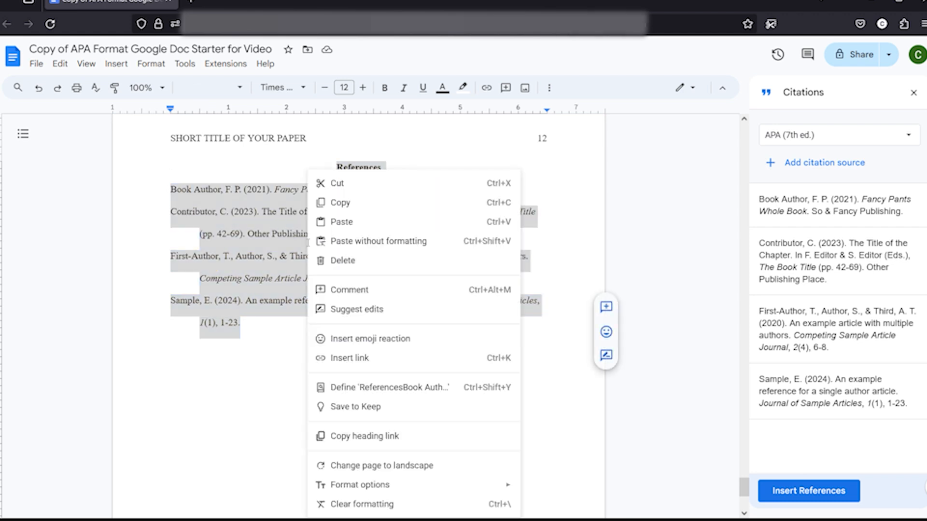
pyautogui.click(291, 313)
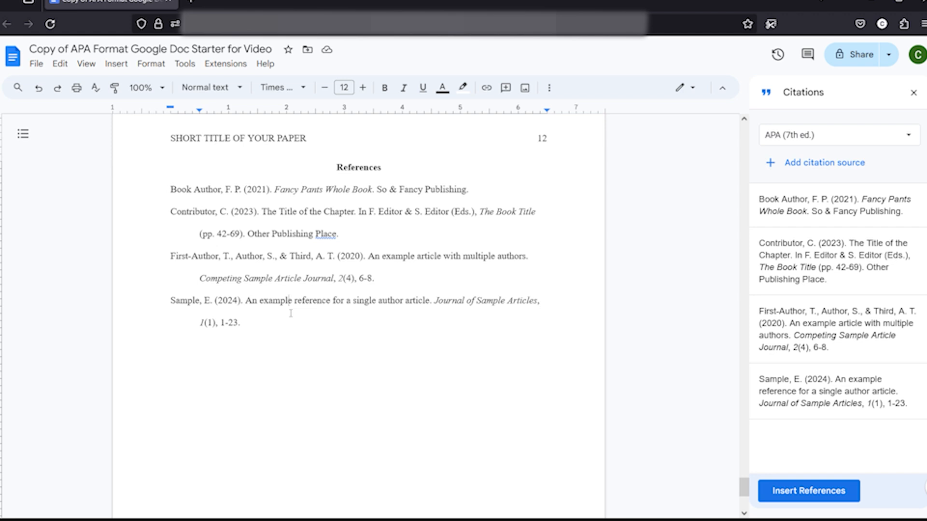
pyautogui.moveTo(242, 322); pyautogui.dragTo(301, 172)
pyautogui.click(797, 492)
pyautogui.click(797, 493)
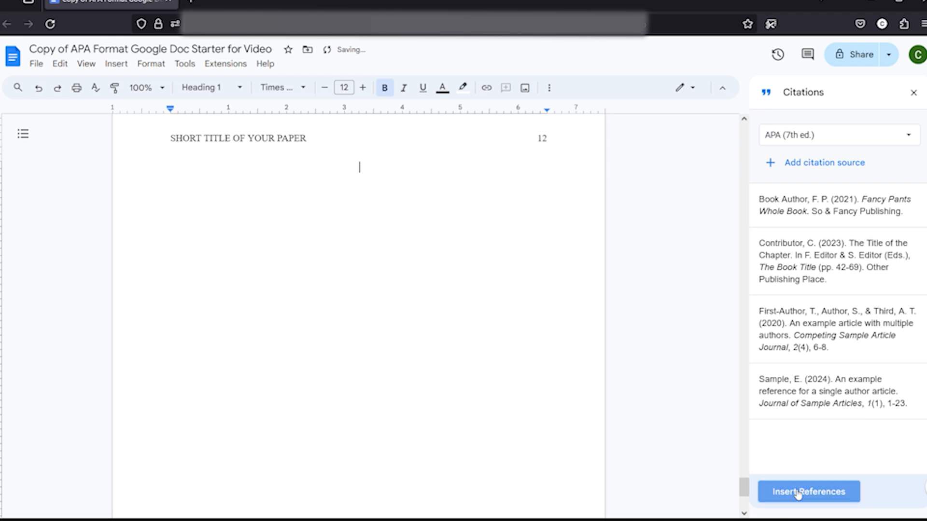